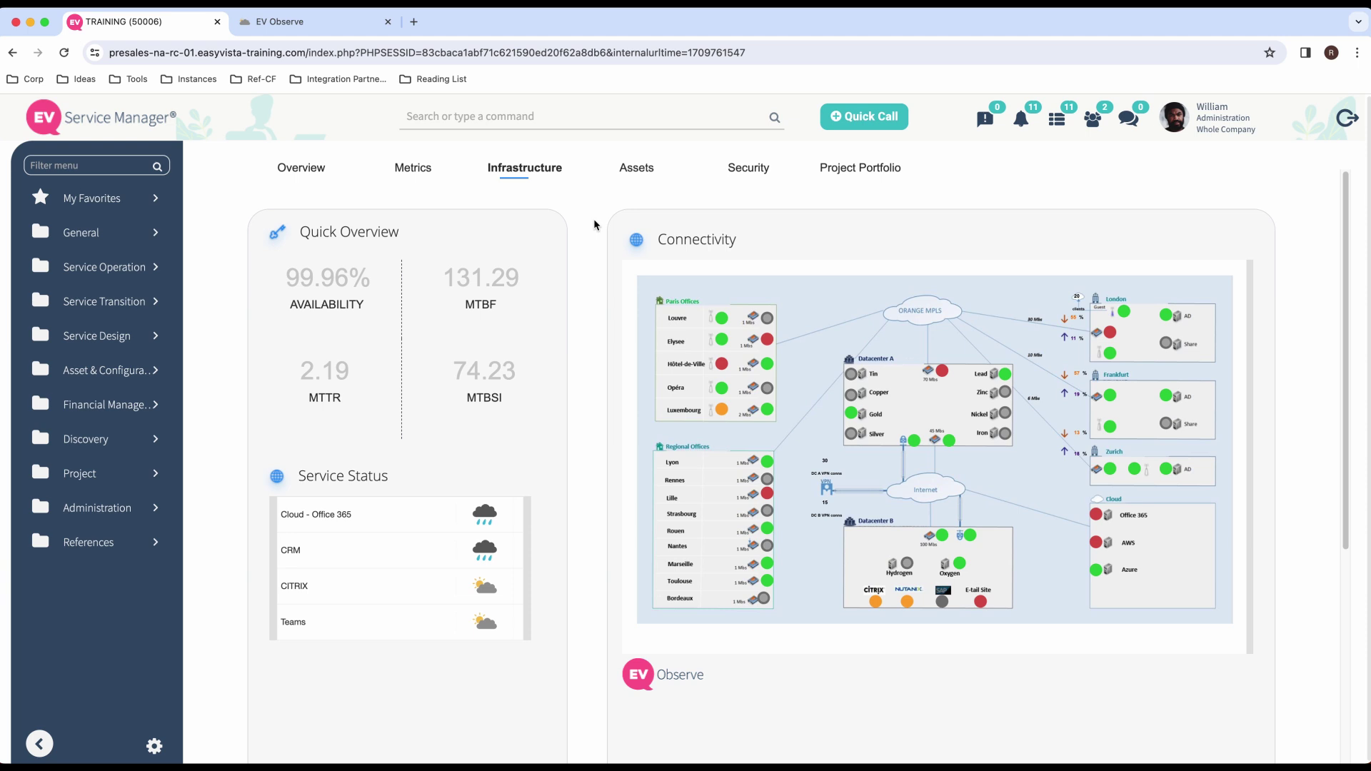
Step: Show the EV Observe Citrix - Global dashboard: 190 active sessions, 431 licenses, 57.07% CITRIX availability
click(299, 28)
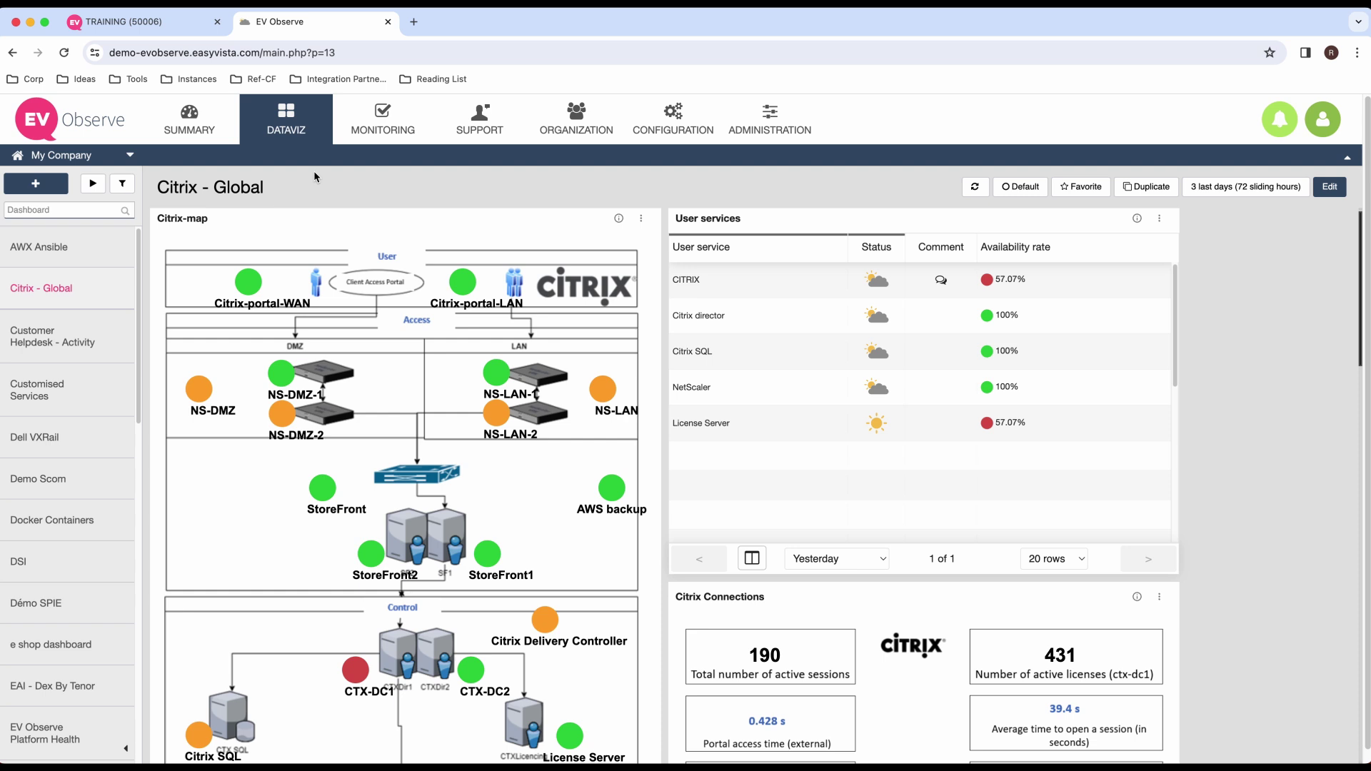
Step: Open the SAP Outage - Web Application Failure incident from Service Operation > Incidents > All Incidents
click(146, 23)
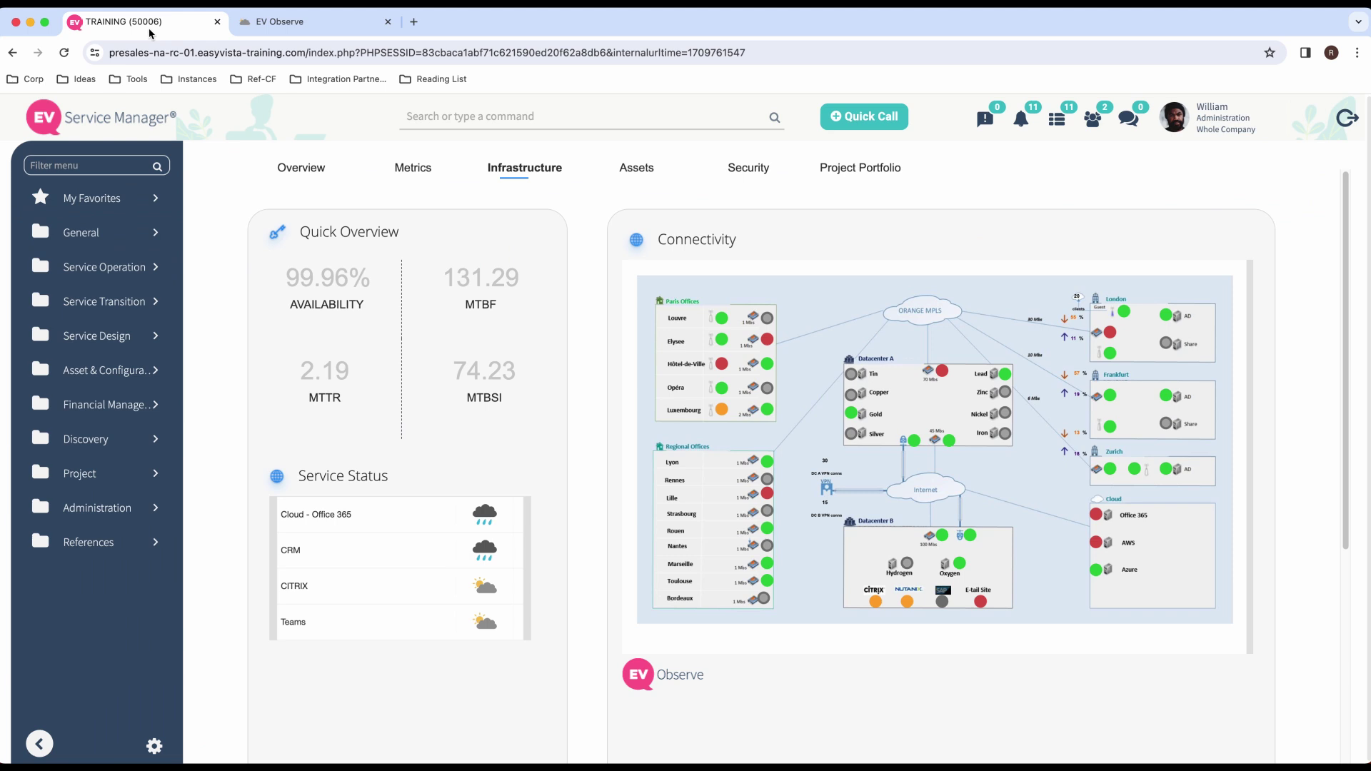
click(145, 267)
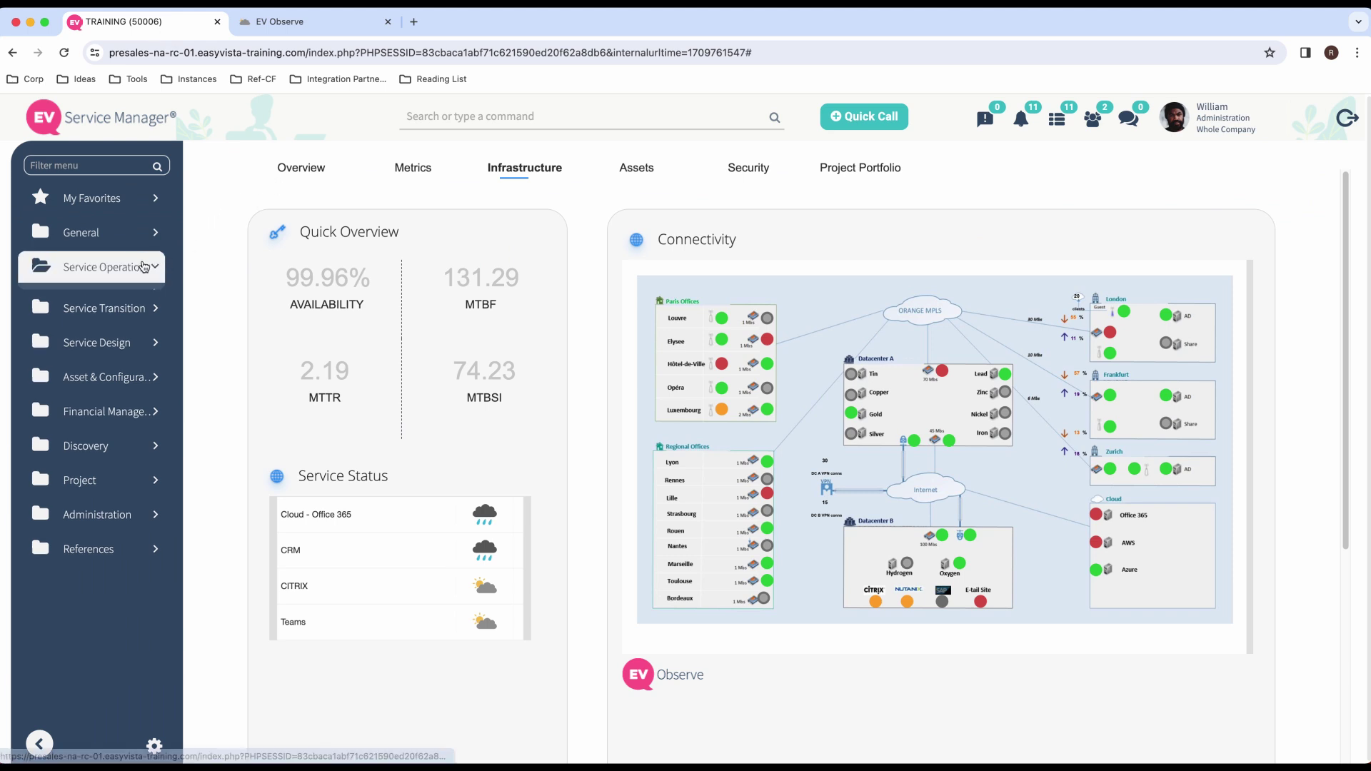
click(136, 350)
click(109, 377)
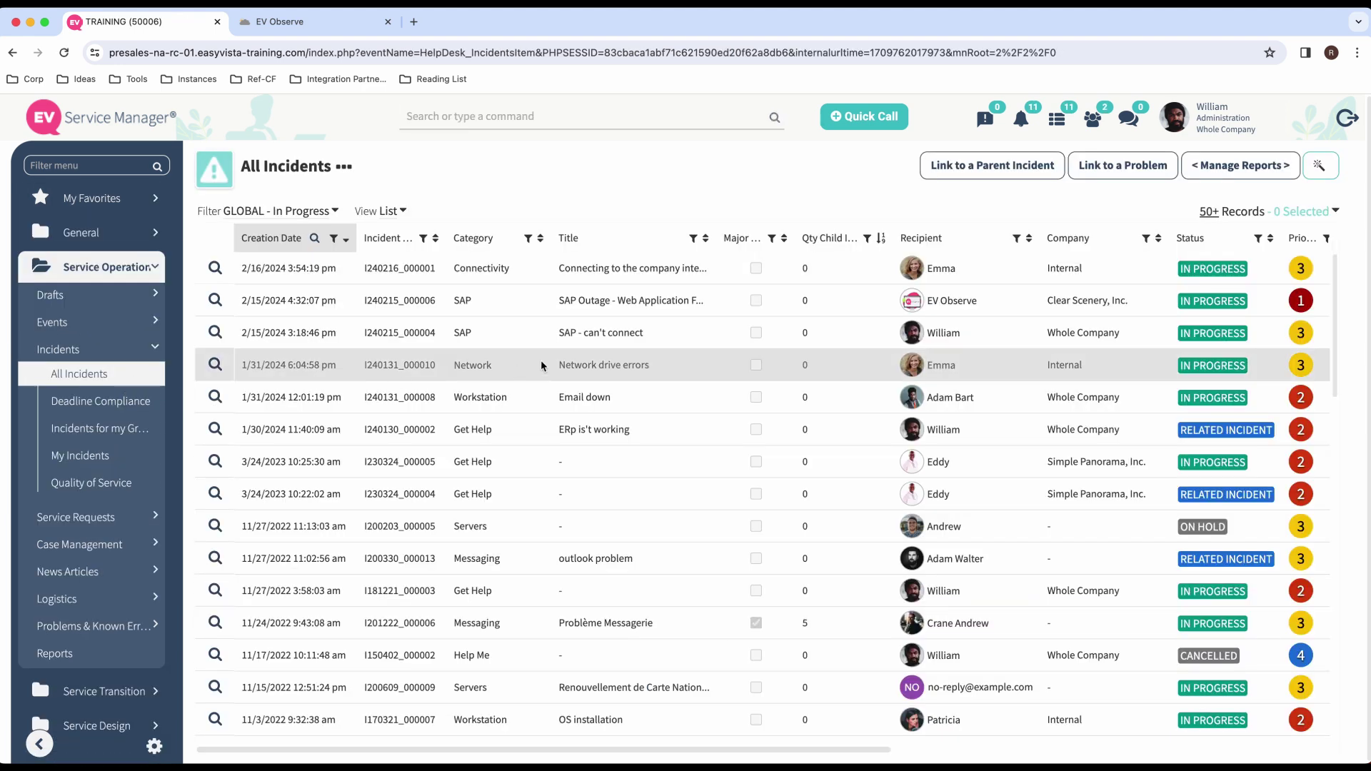
click(215, 300)
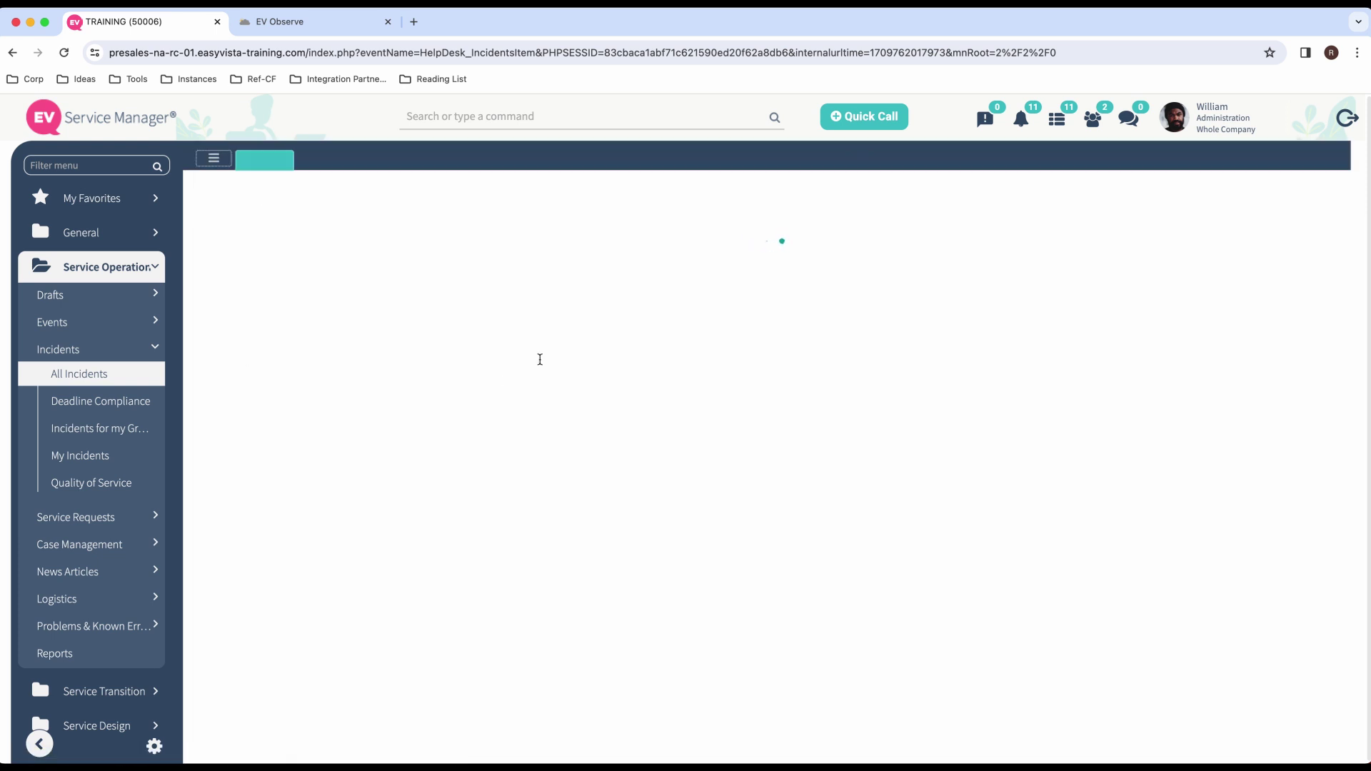
mouse_move(968, 413)
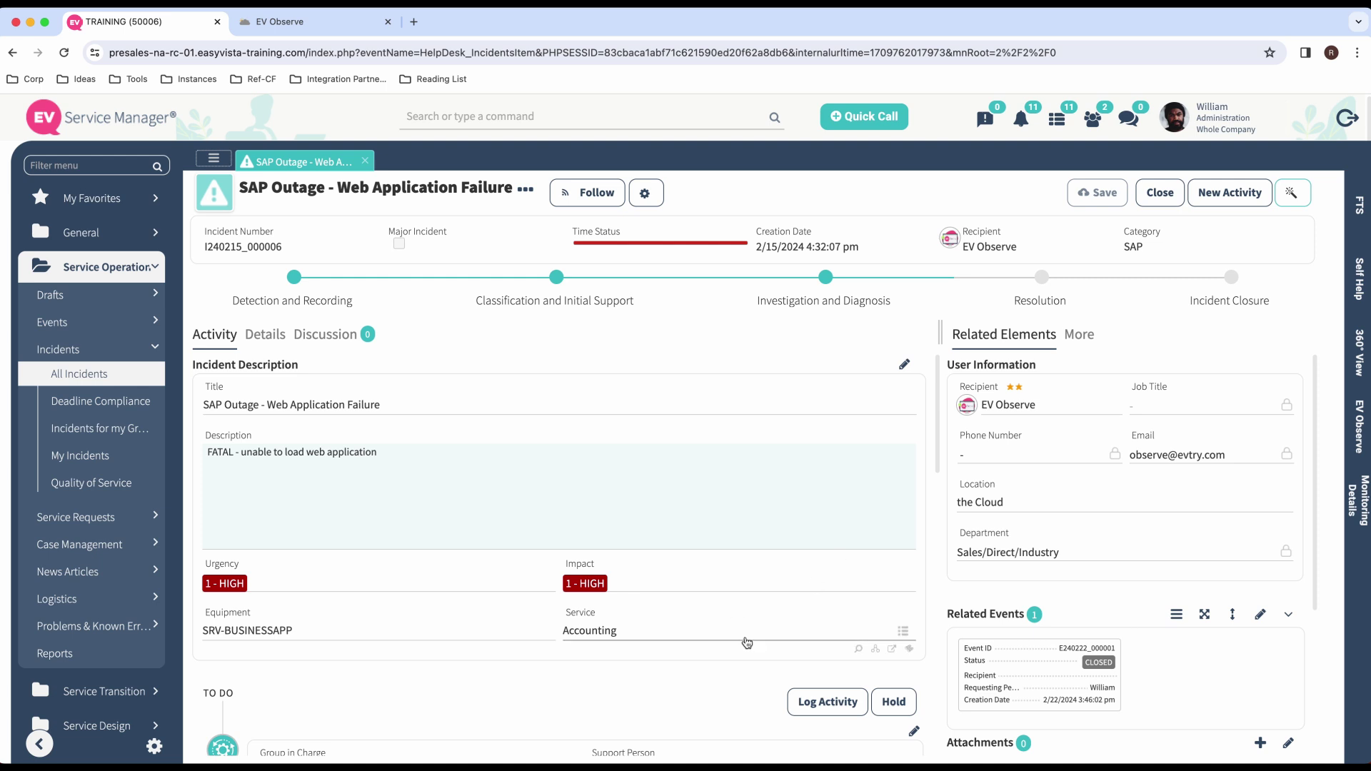
click(875, 651)
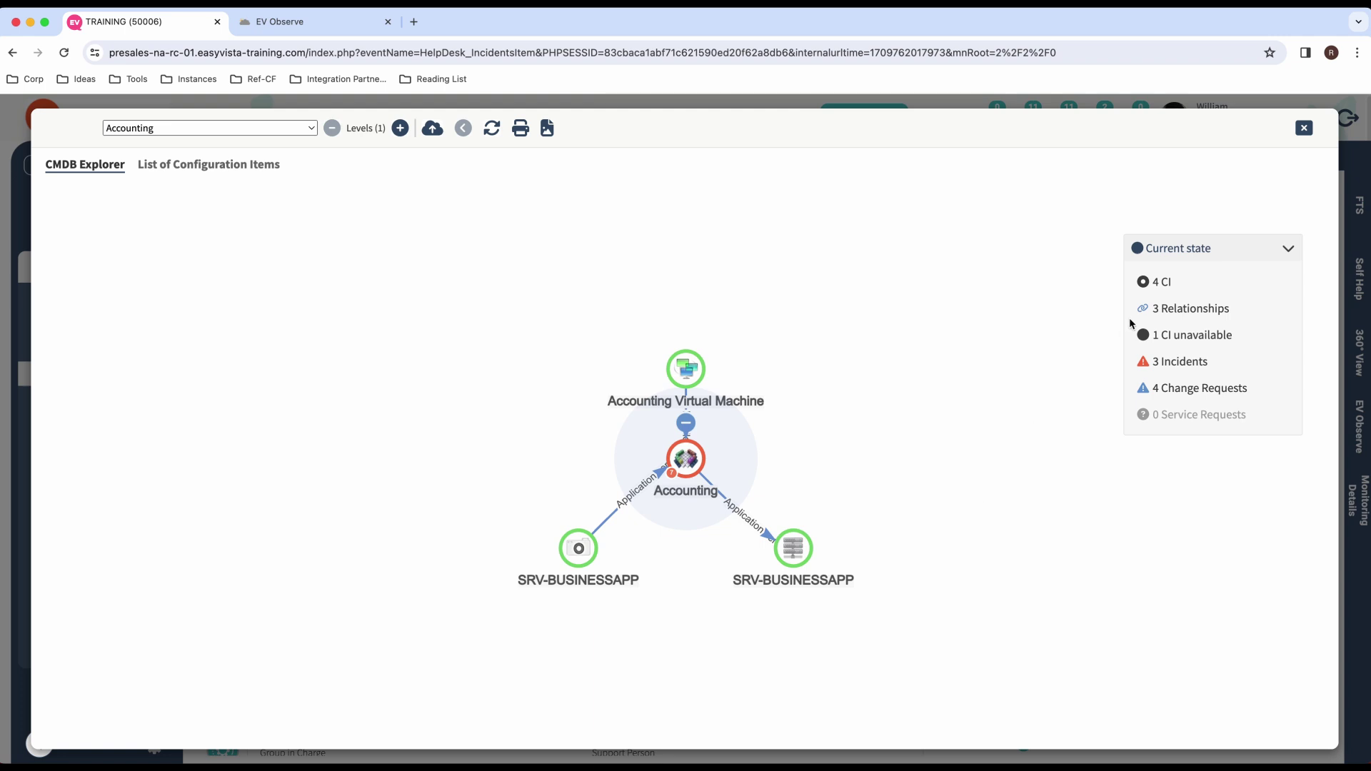
click(1304, 128)
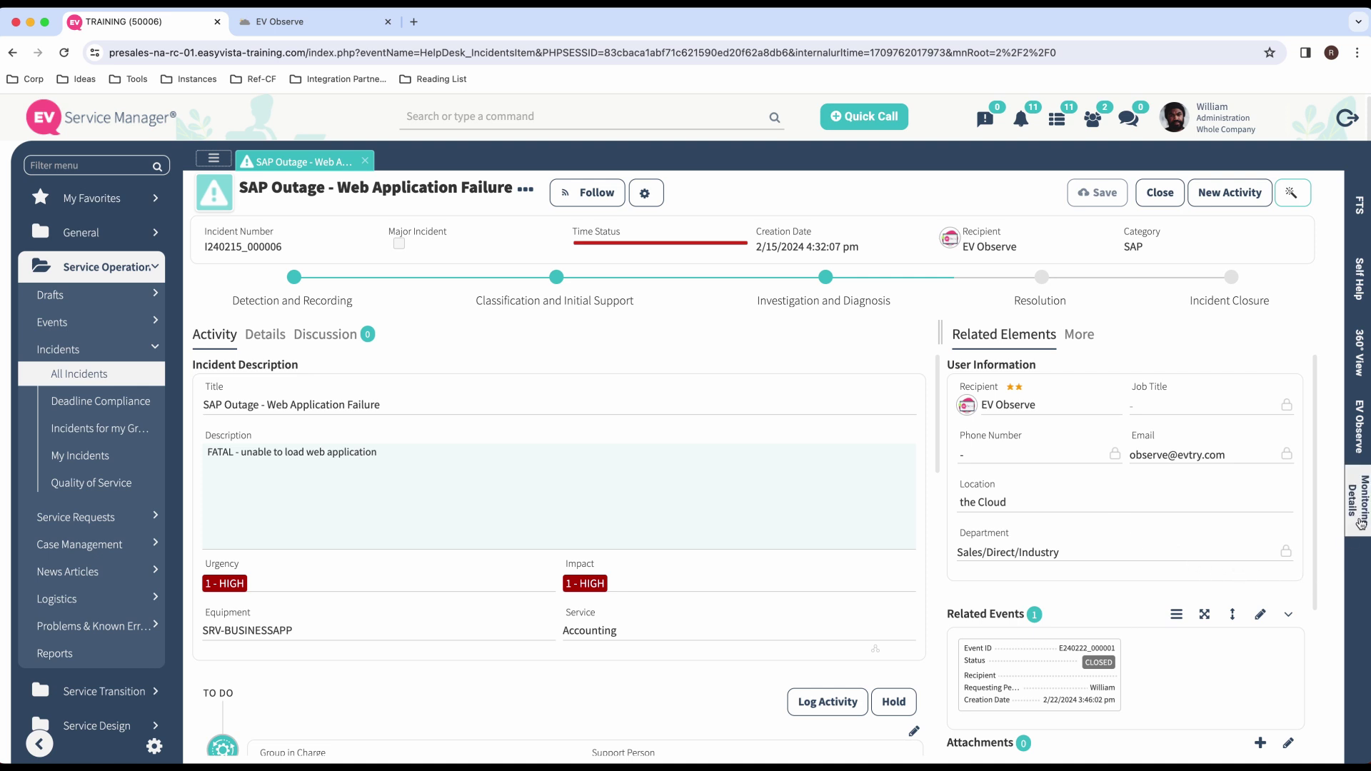
click(1357, 500)
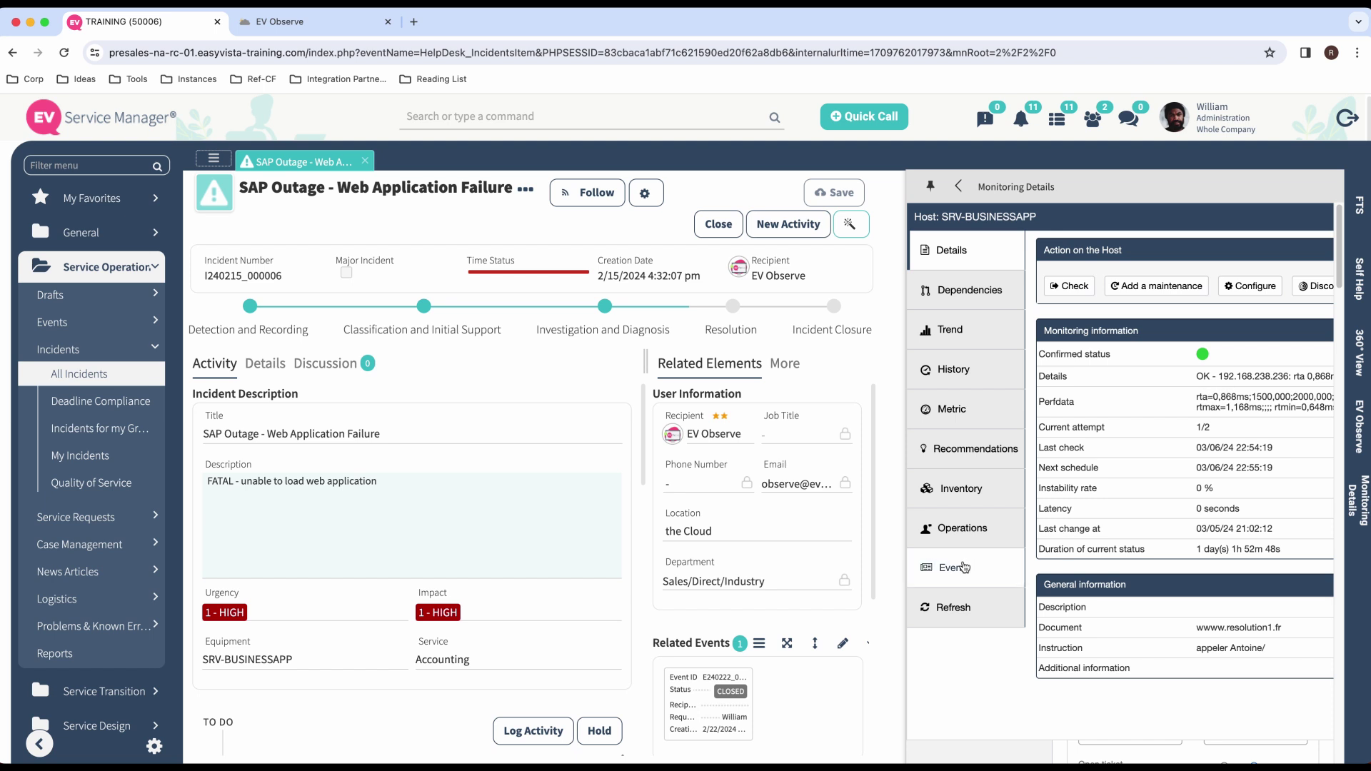
click(955, 571)
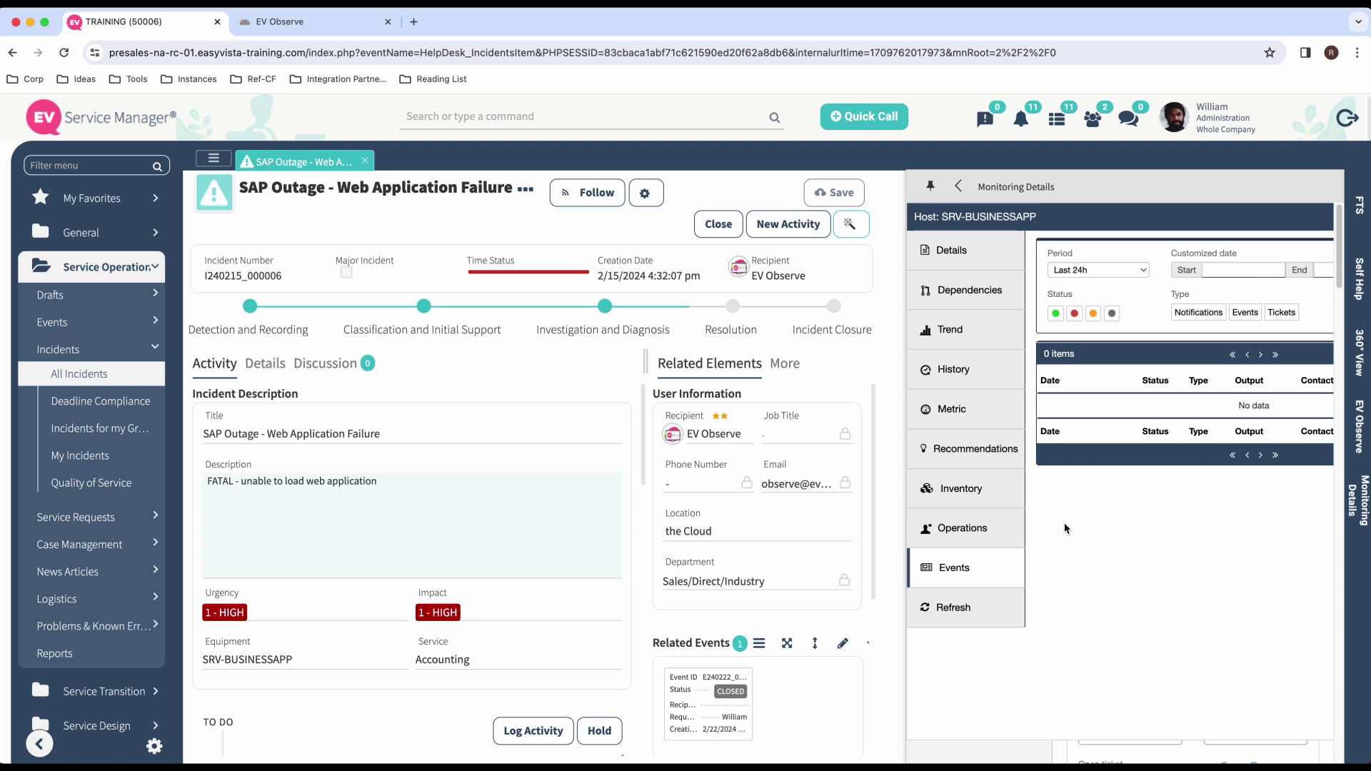
click(987, 371)
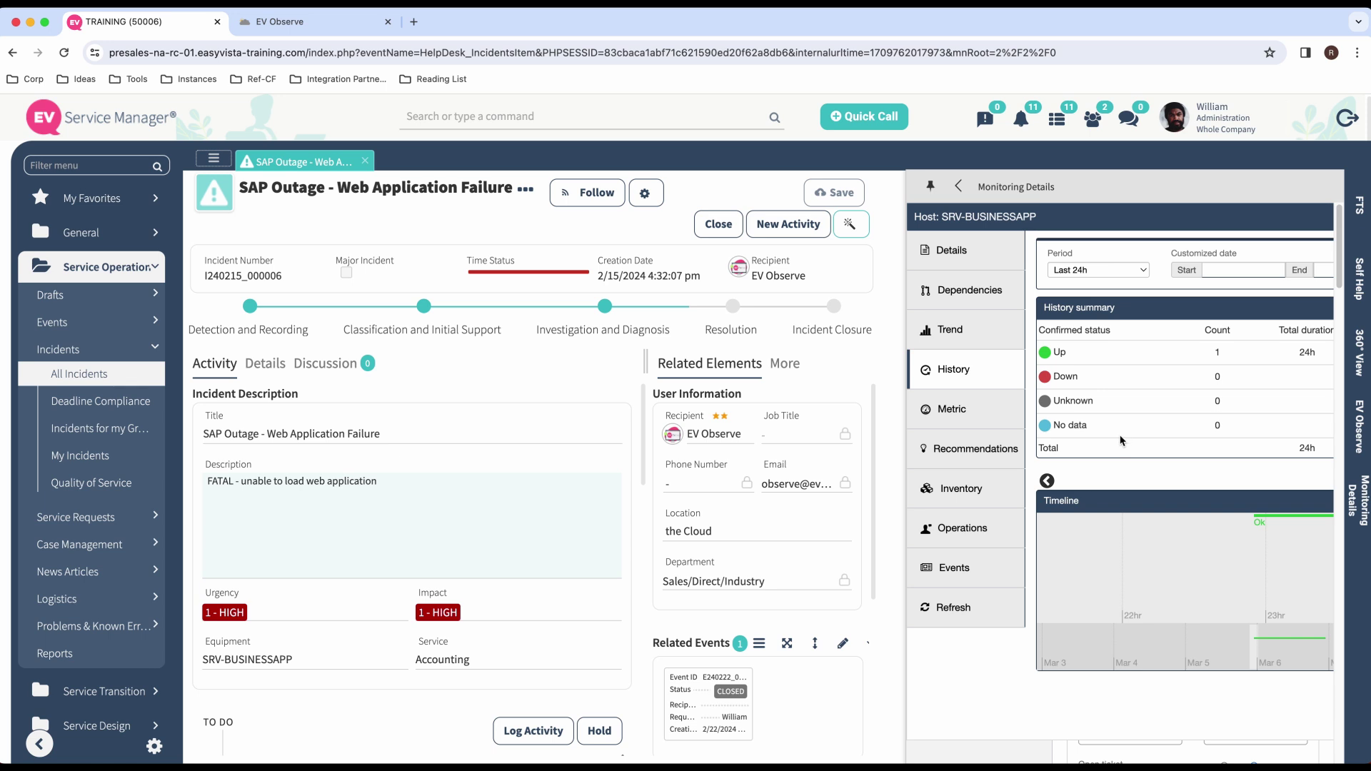
click(959, 421)
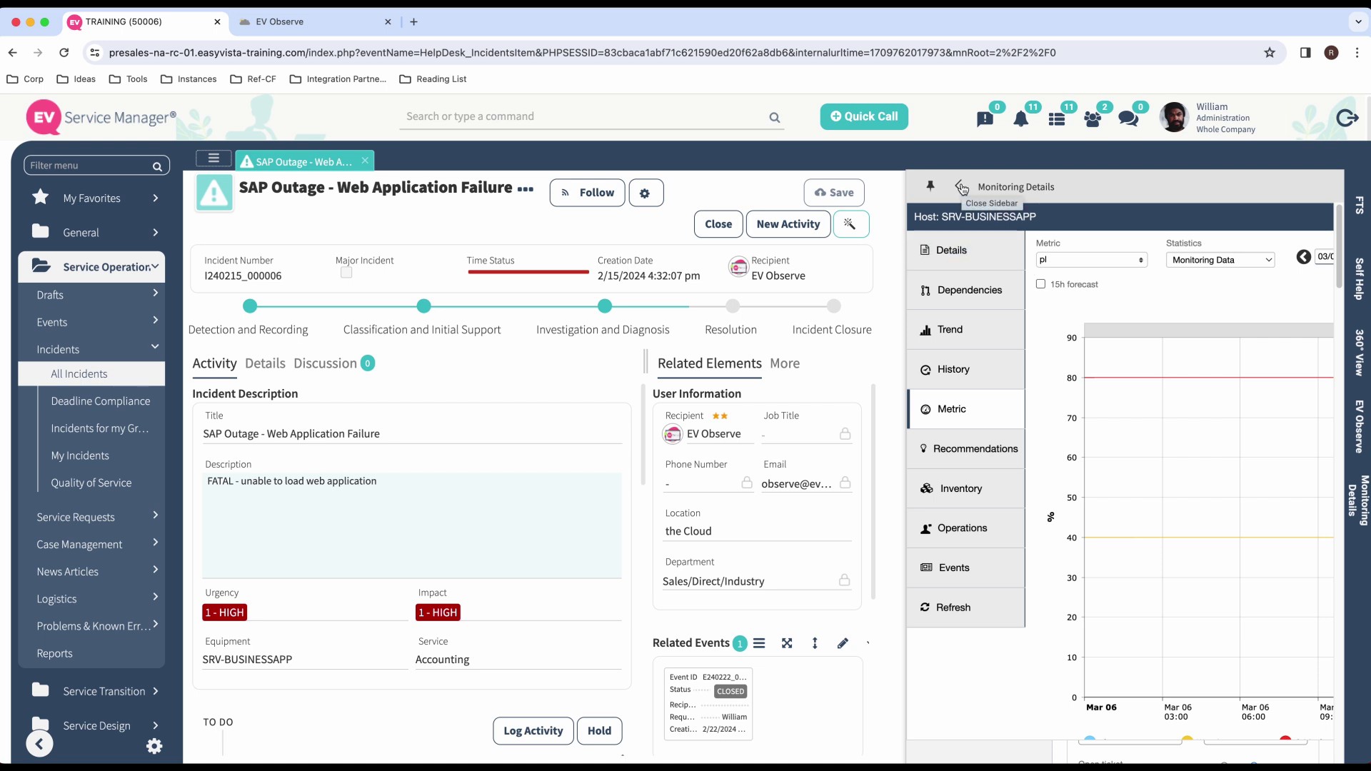
click(962, 187)
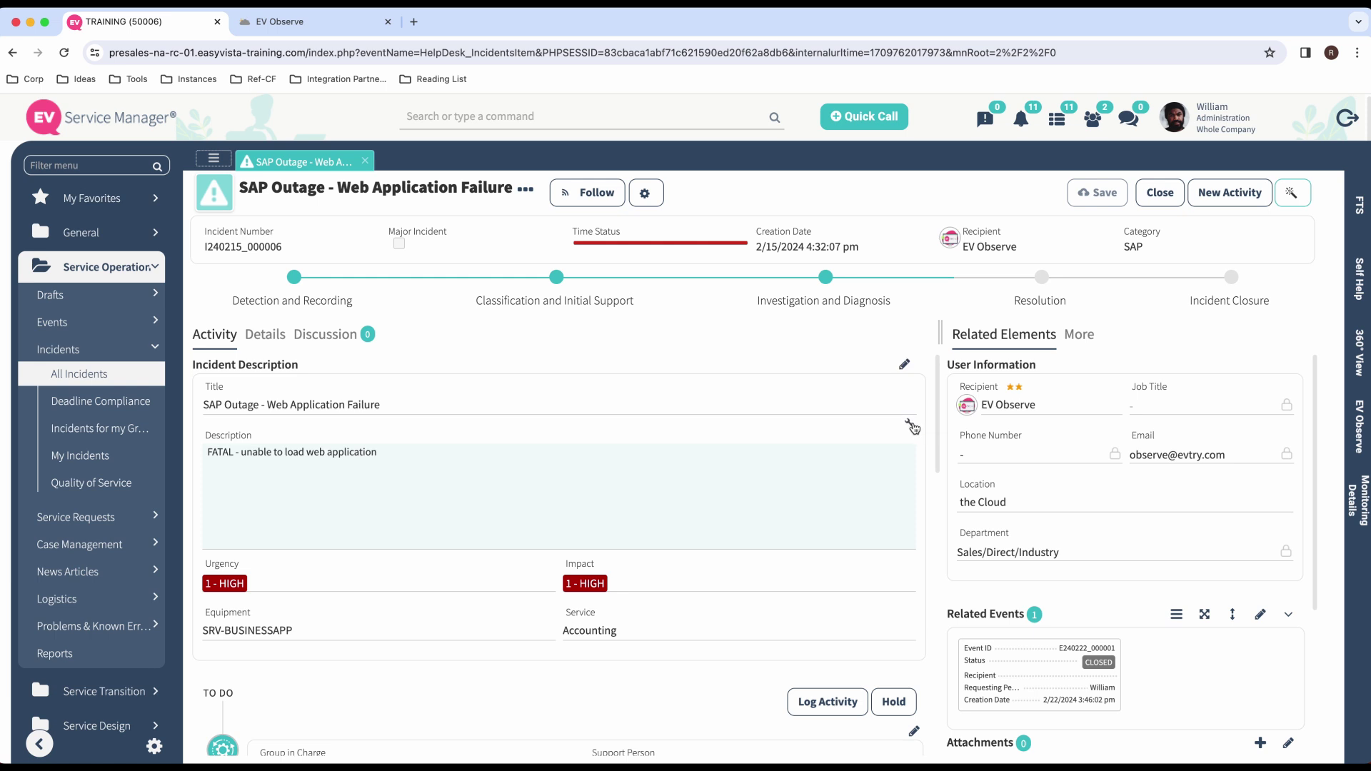
Step: Launch the EV Reach console from the incident, approve it to run, and start a new session
click(911, 426)
click(845, 192)
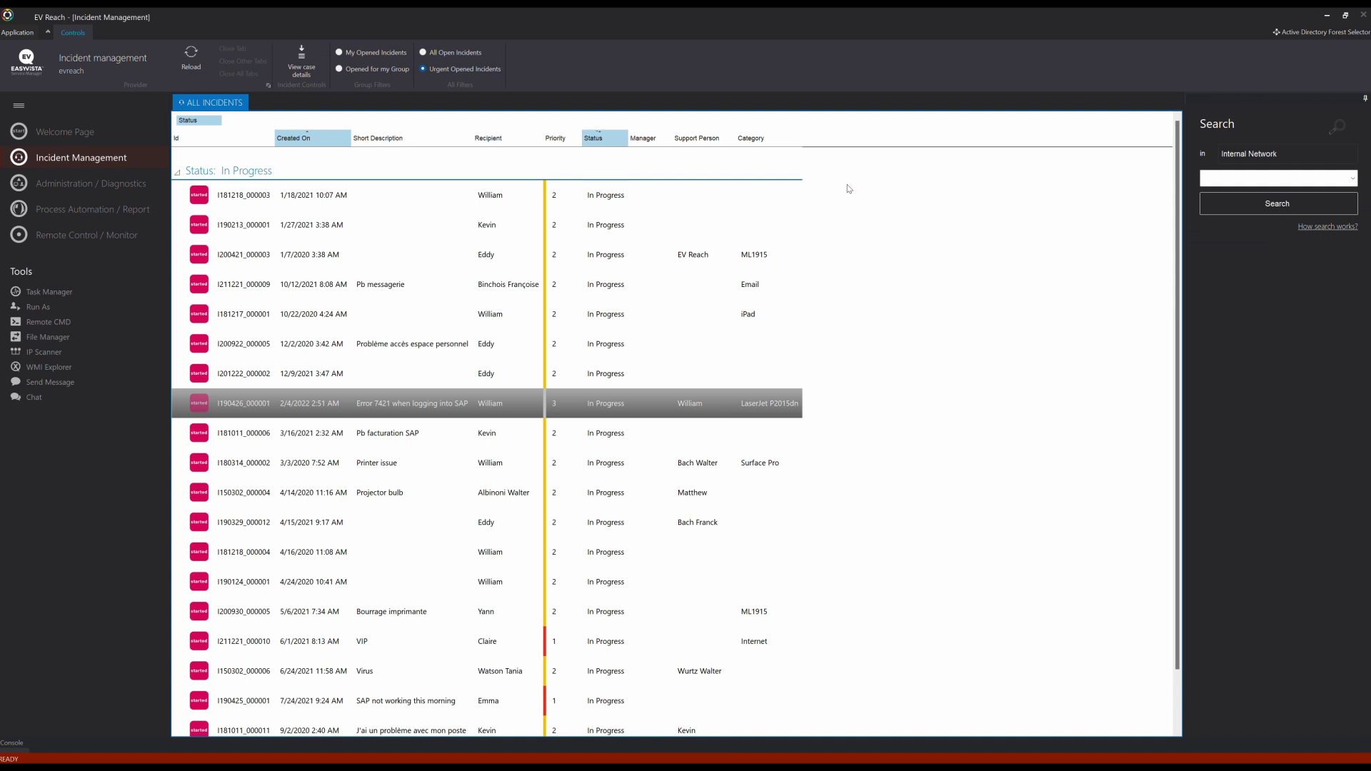
click(629, 463)
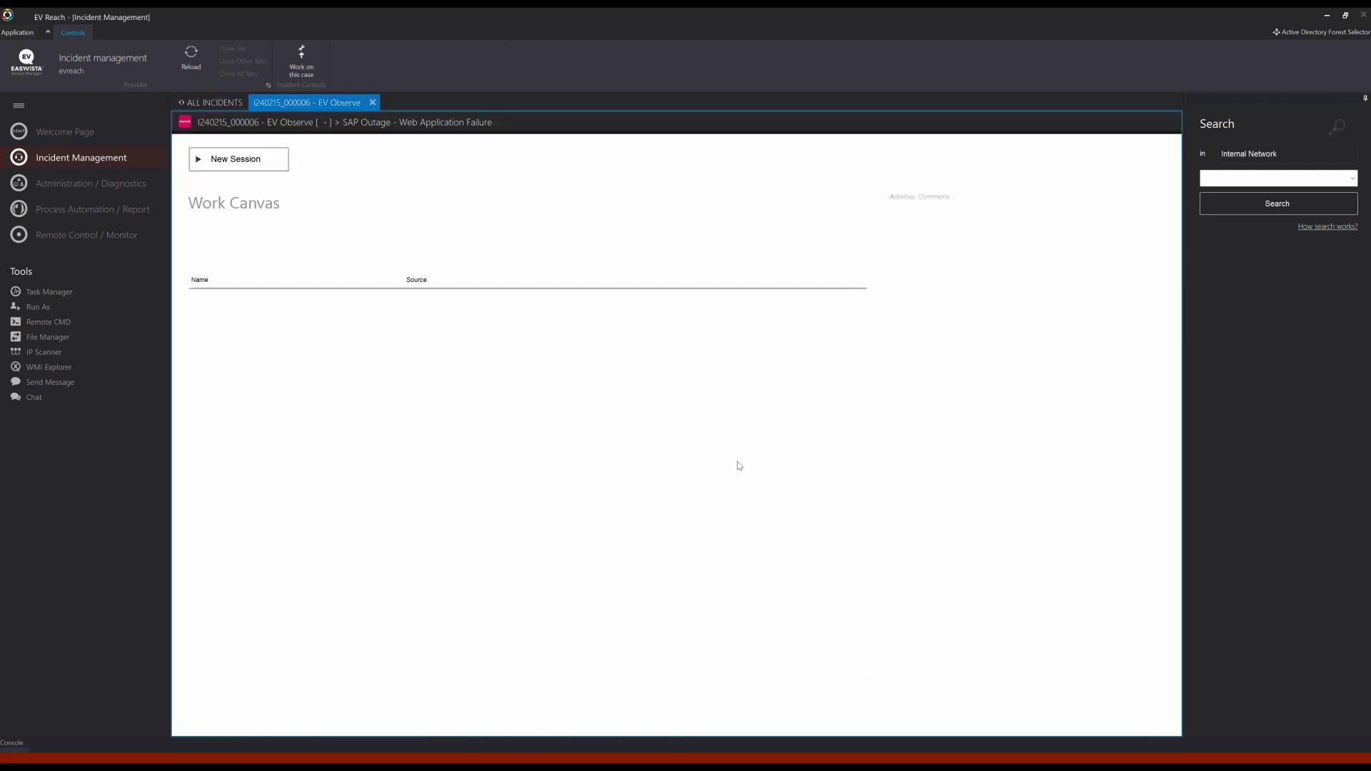
click(229, 158)
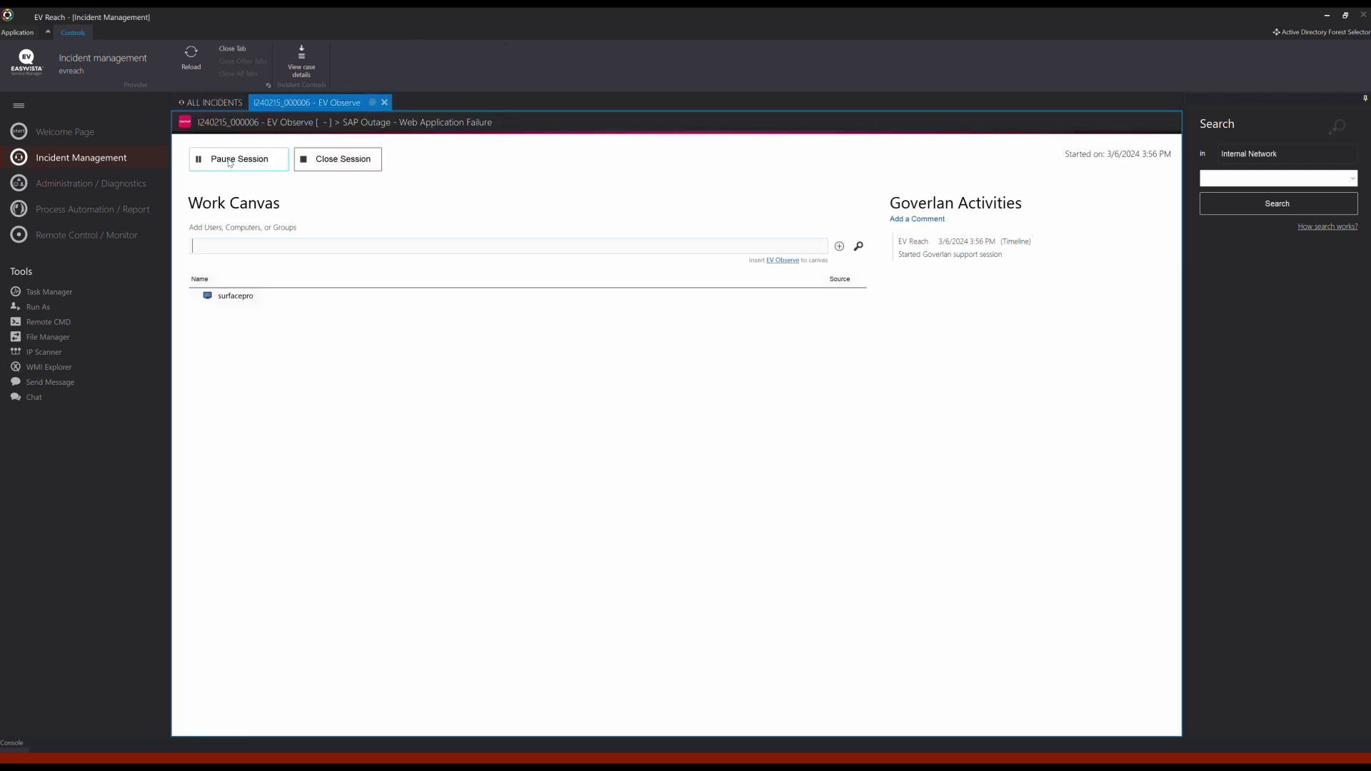
Step: Expand surfacepro and review its Programs, Services, Remote CMD and Remote Control tools
double_click(235, 295)
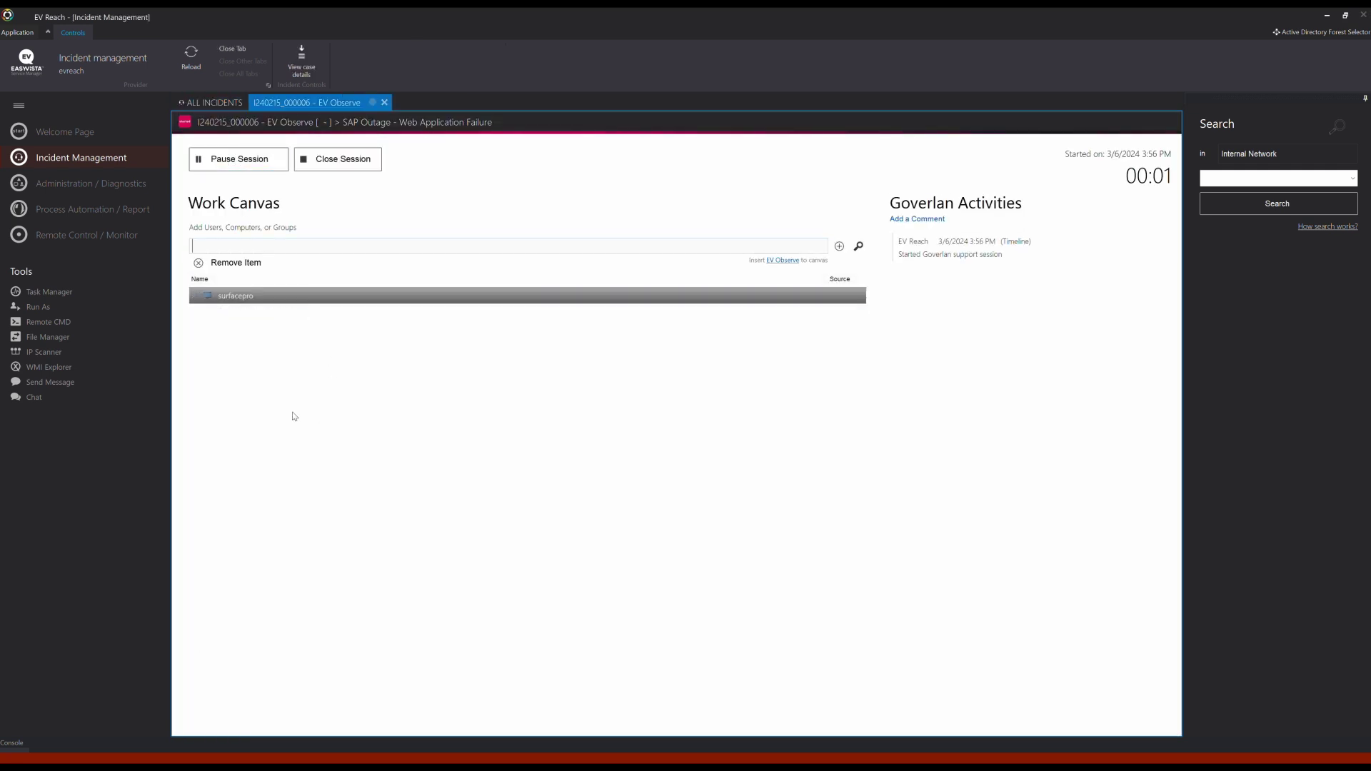
click(236, 296)
click(245, 296)
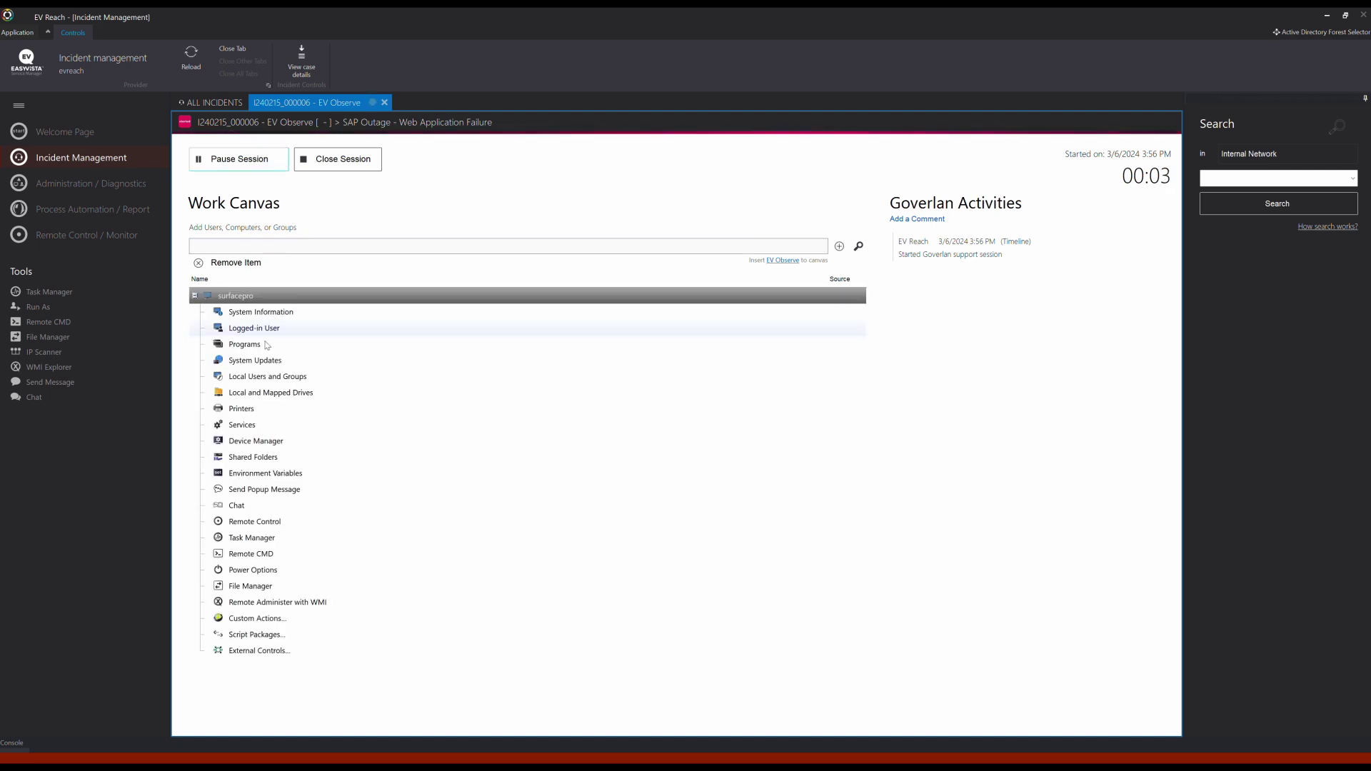
click(365, 344)
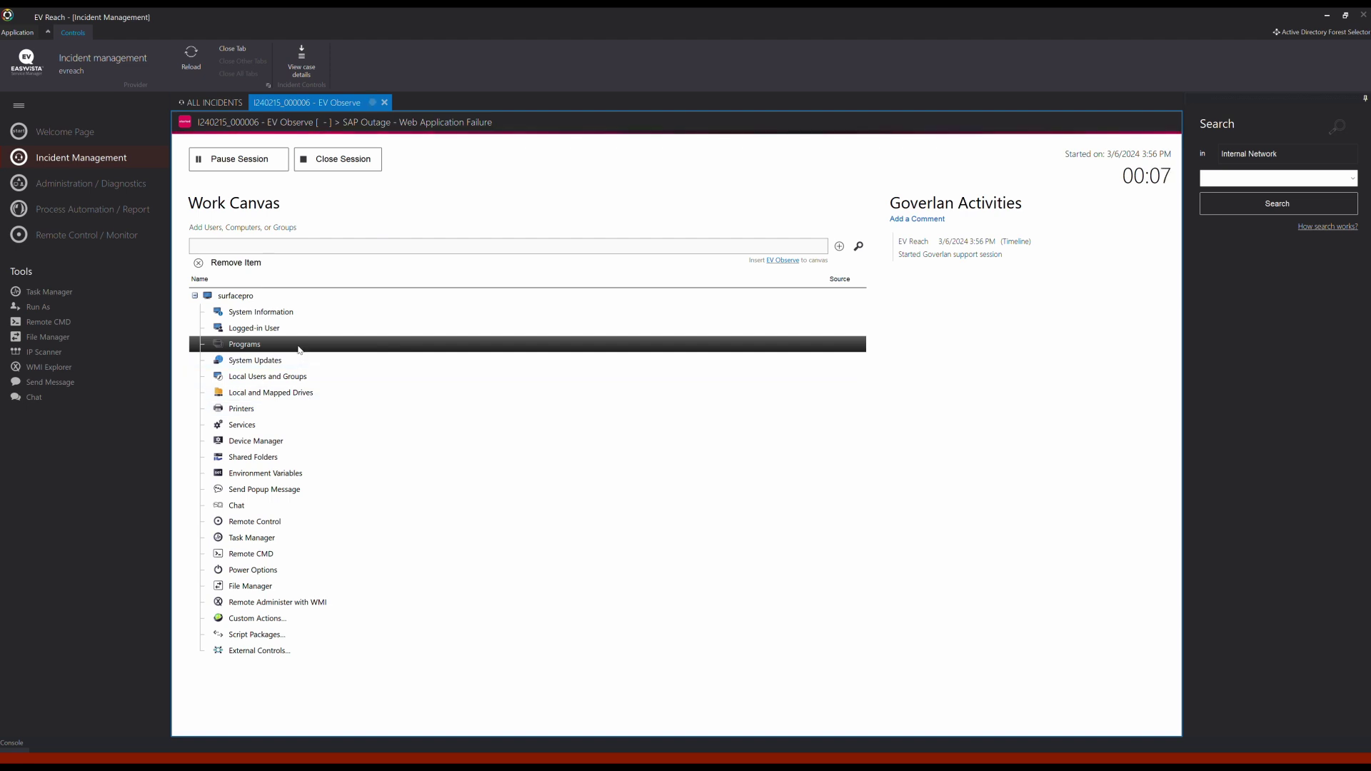
click(283, 429)
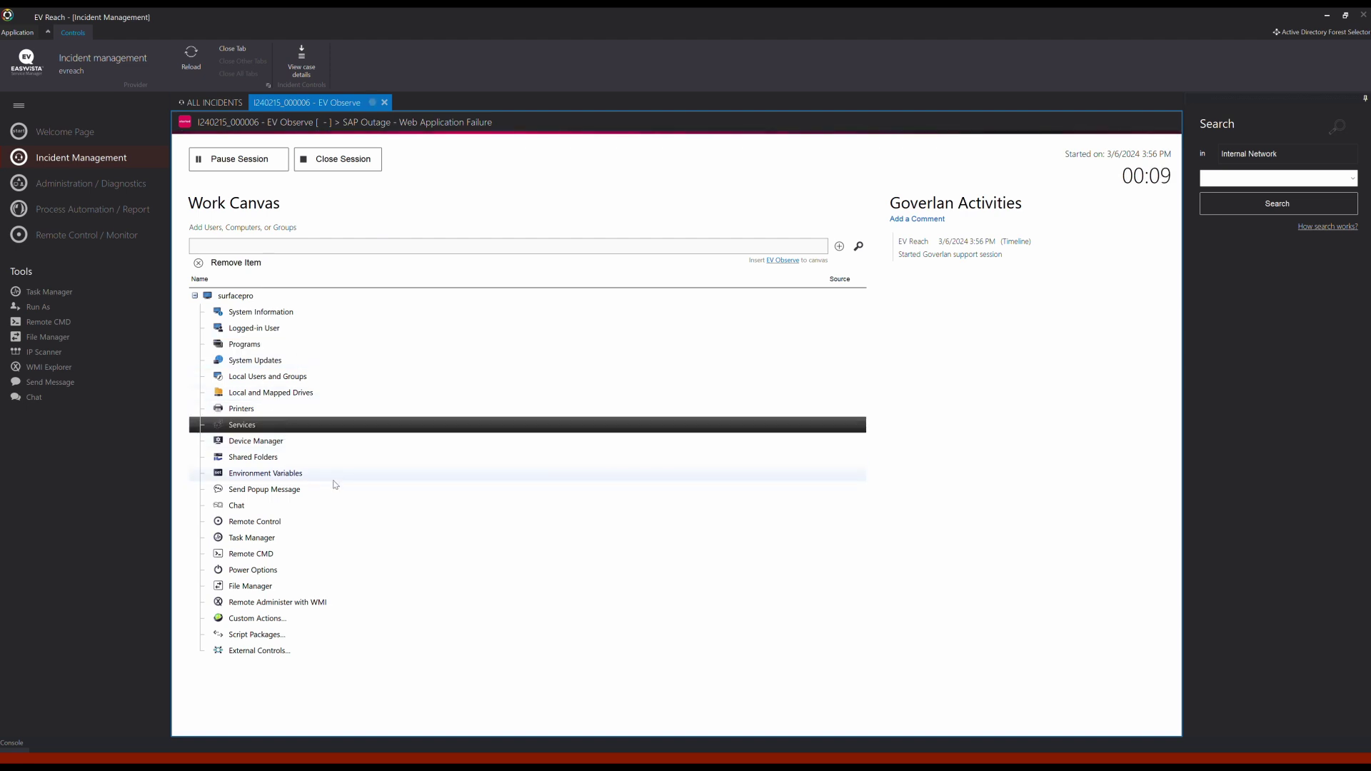
click(284, 555)
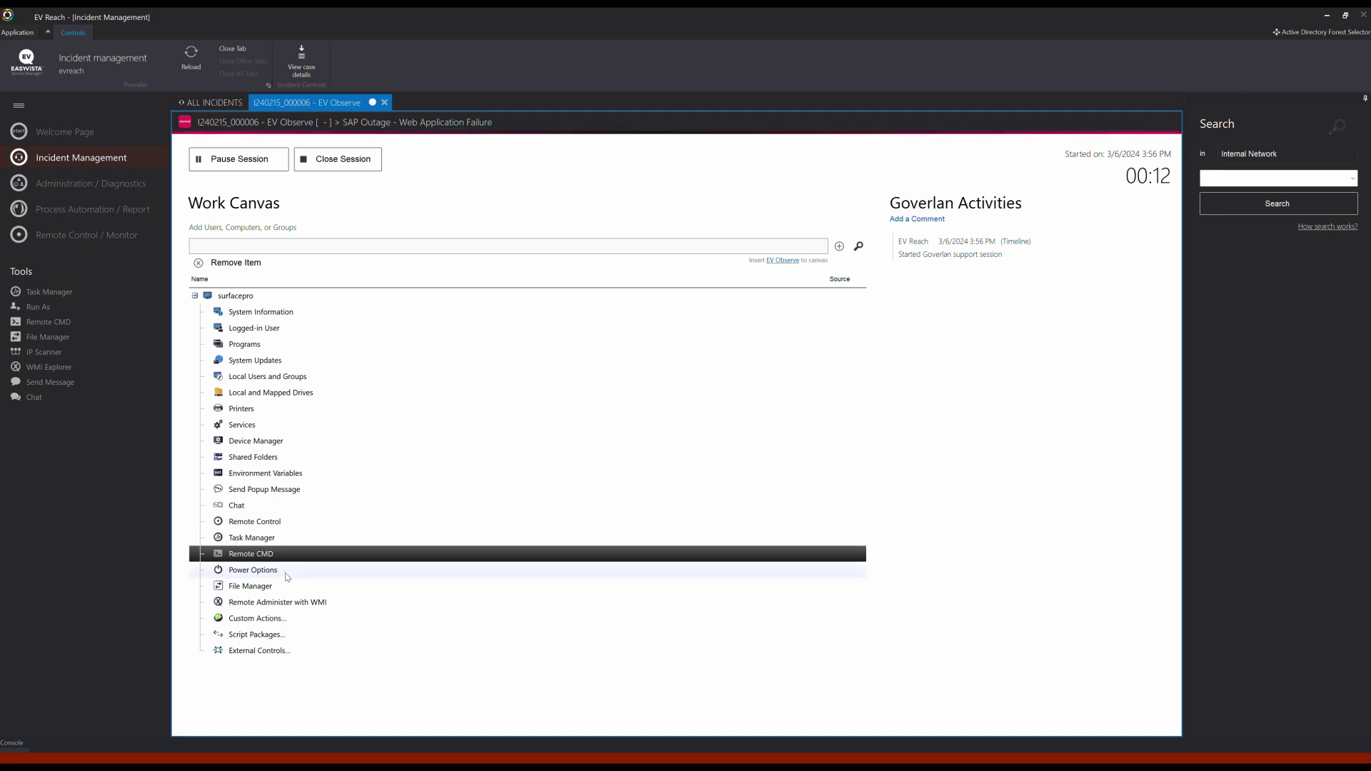
click(289, 529)
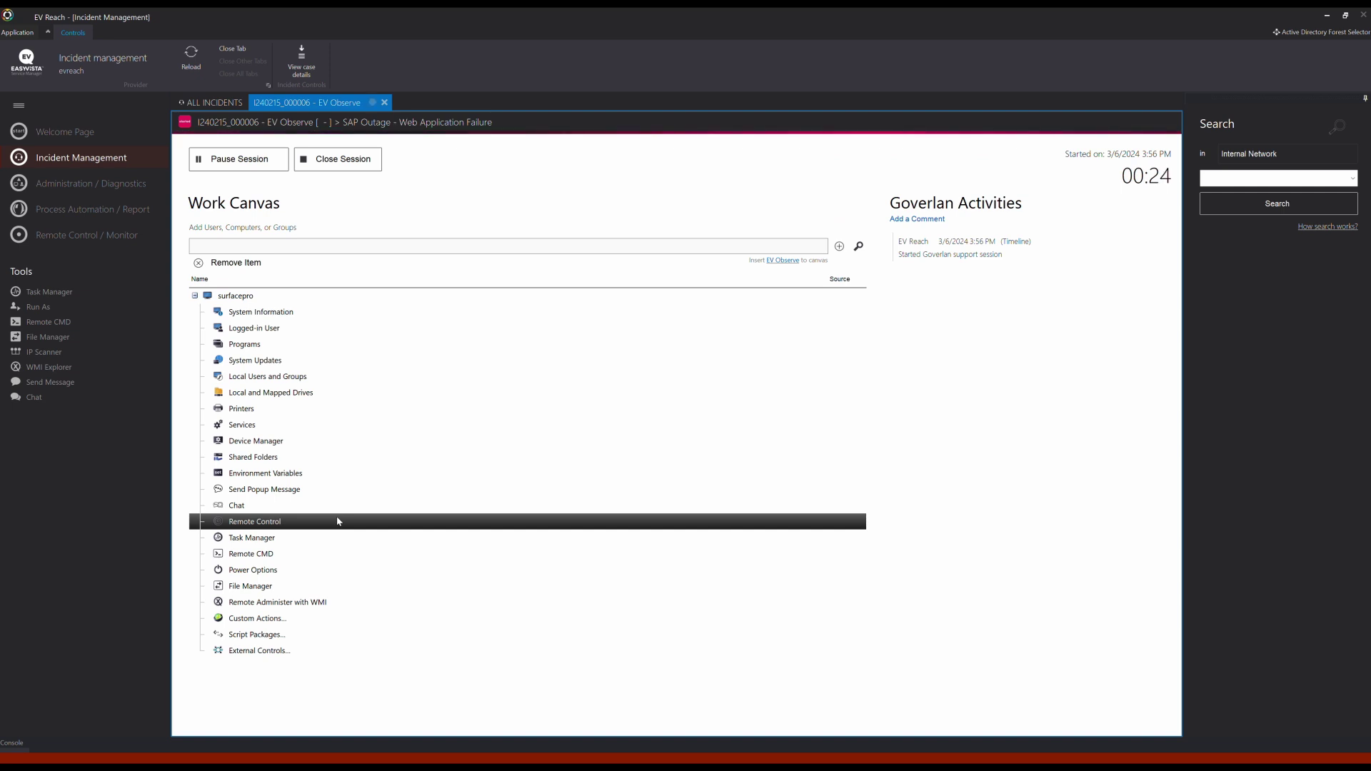
Step: Choose the Registry Fix KB392734 script package for surfacepro, then close the support session
double_click(327, 636)
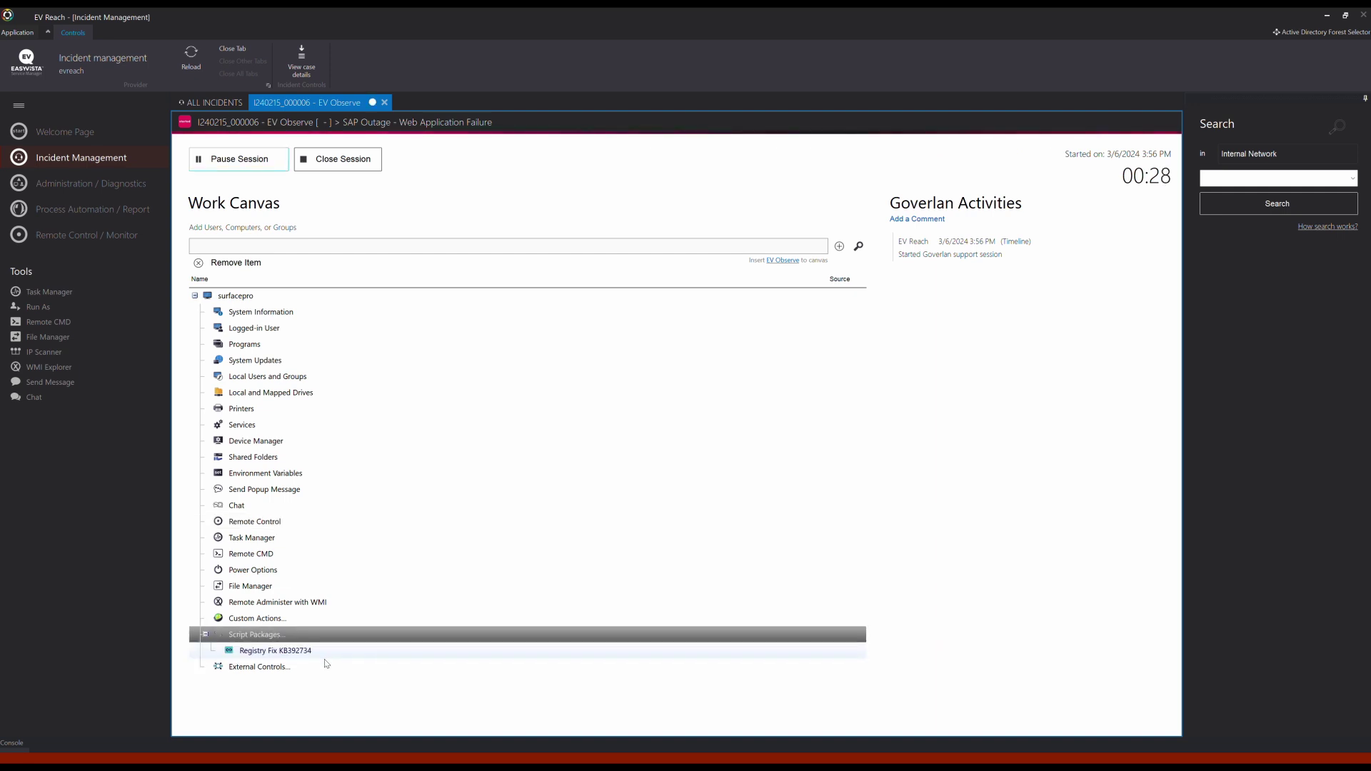
click(272, 651)
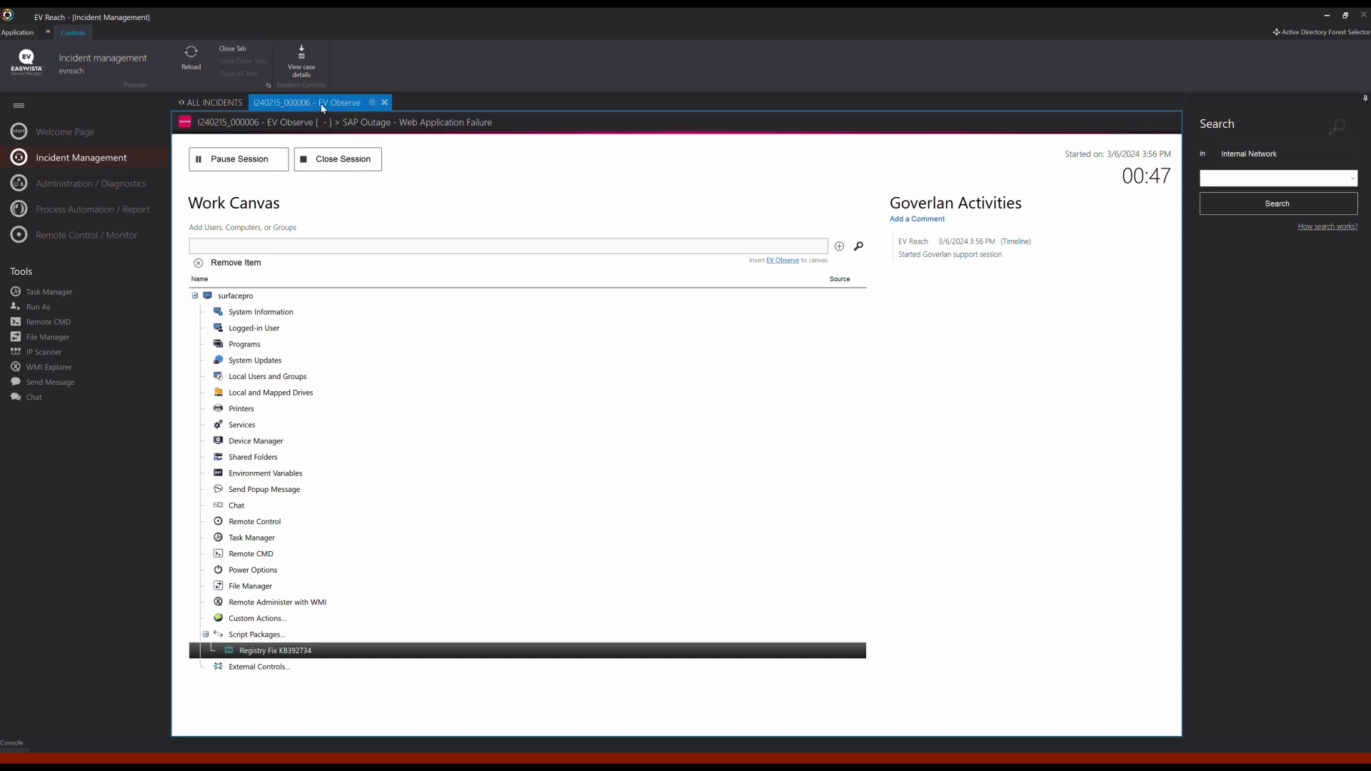
click(350, 159)
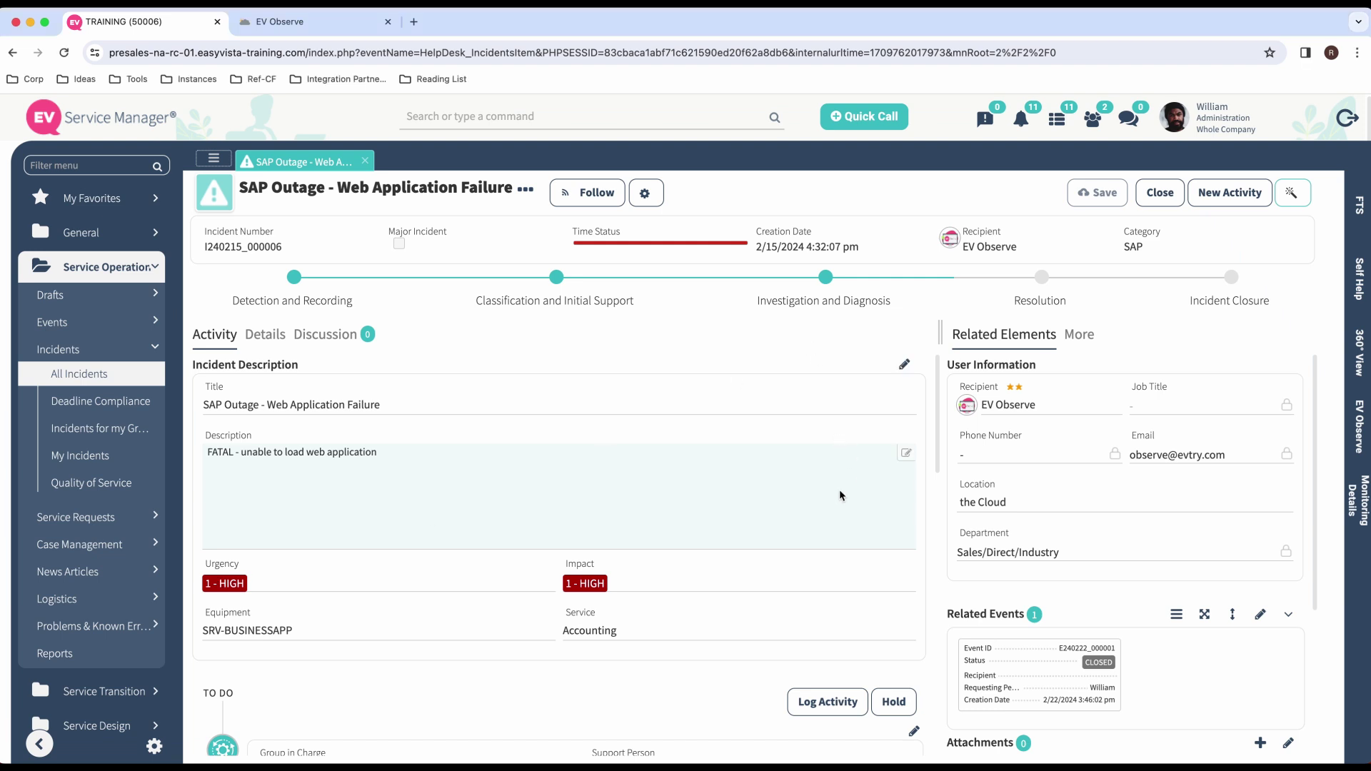
Step: Expand all History entries to read the Goverlan session note with its remote command transcript
scroll(795, 491, down, 10)
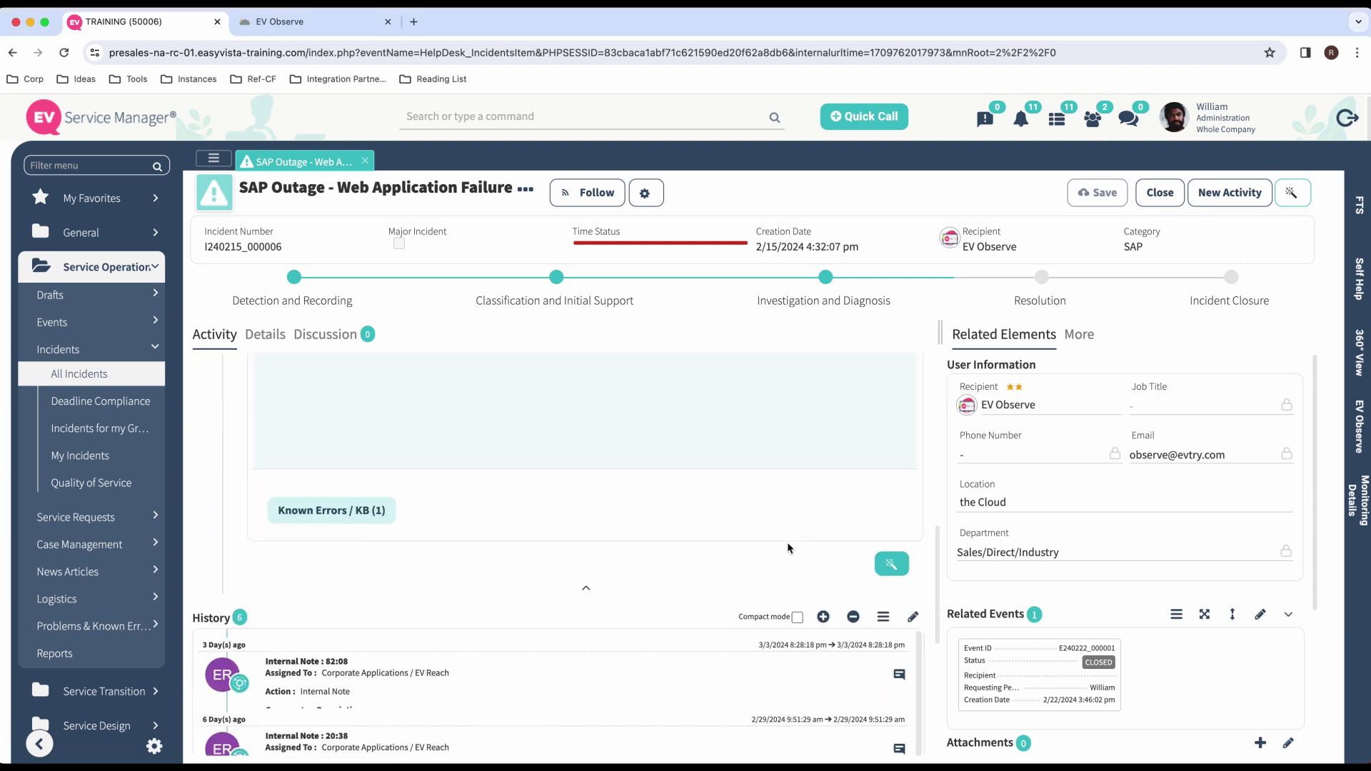
click(823, 514)
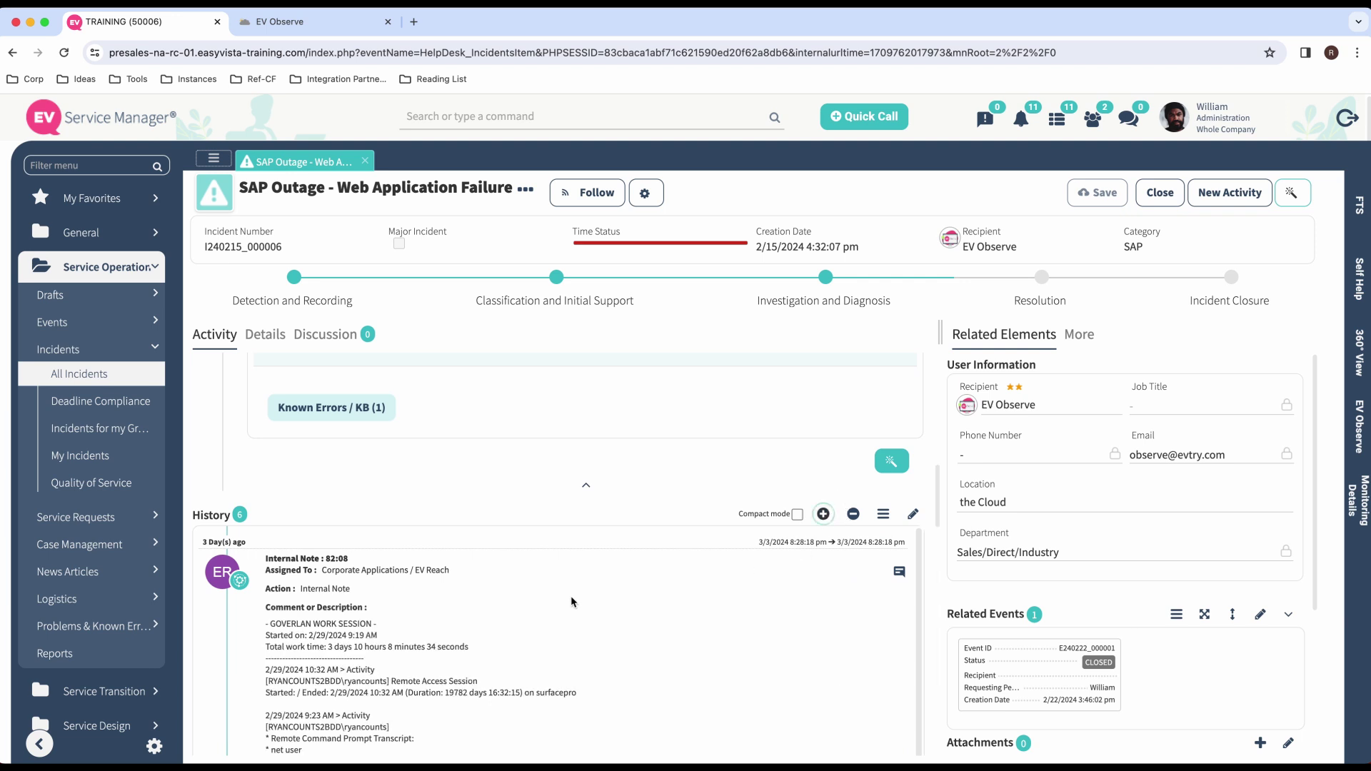
scroll(490, 650, down, 1)
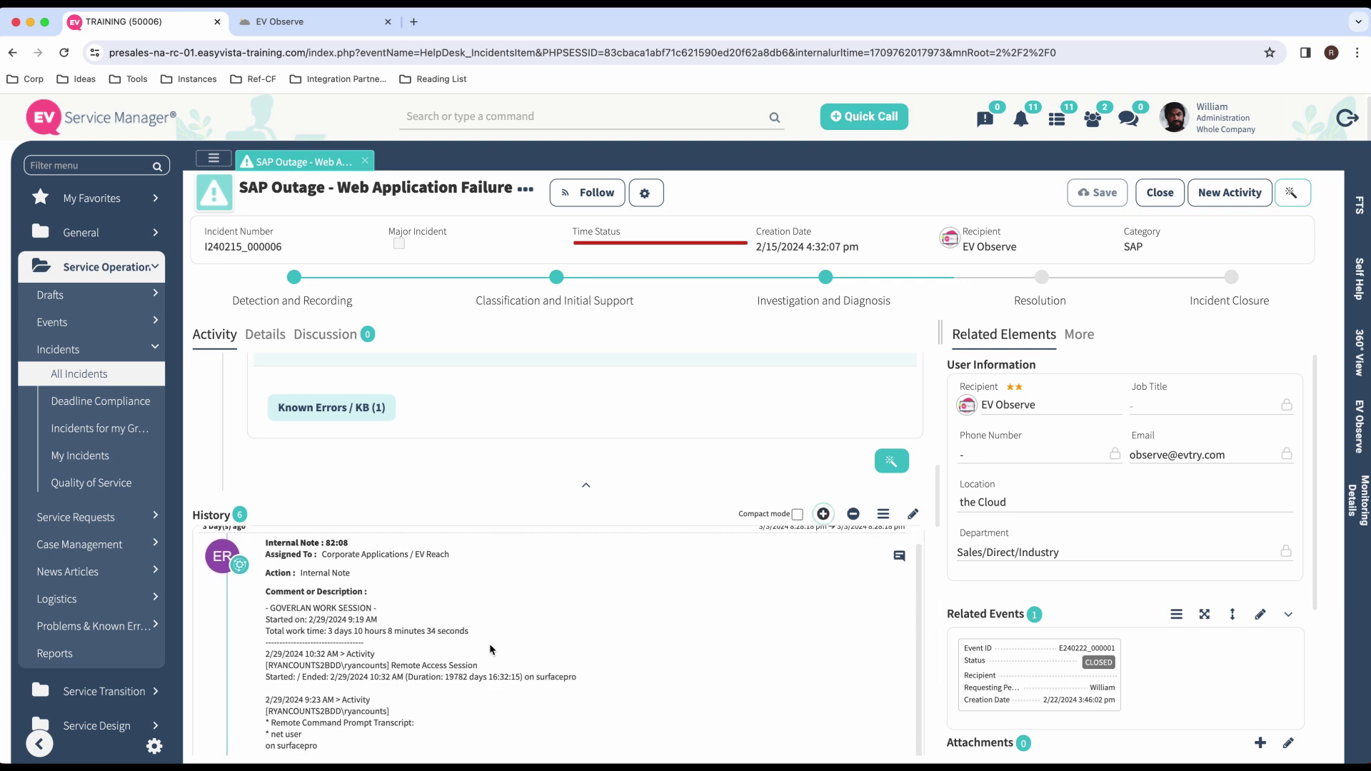